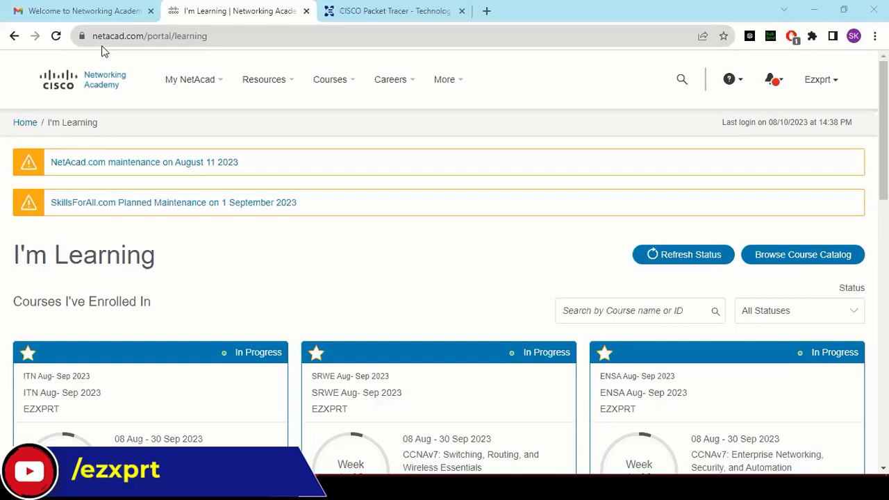
# - Open the Download Cisco Packet Tracer page from Resources and scroll to the download links
pyautogui.moveTo(109, 36); pyautogui.dragTo(237, 36)
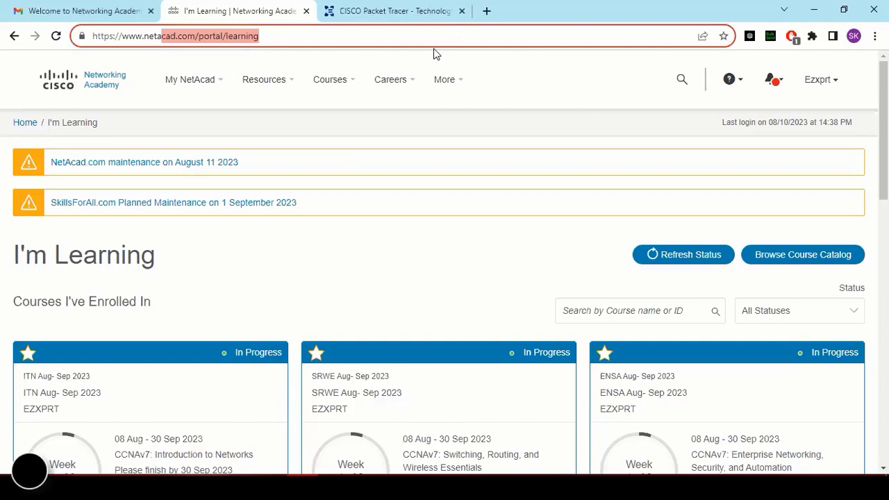
pyautogui.moveTo(265, 79)
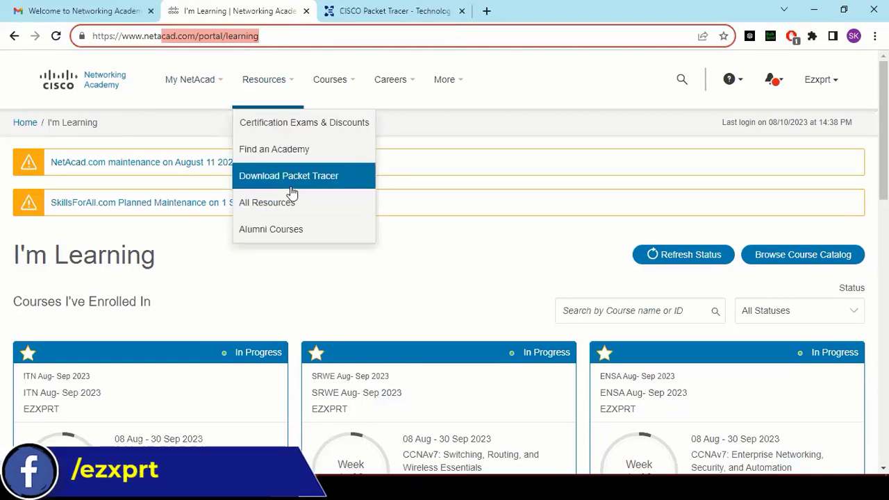
pyautogui.click(294, 182)
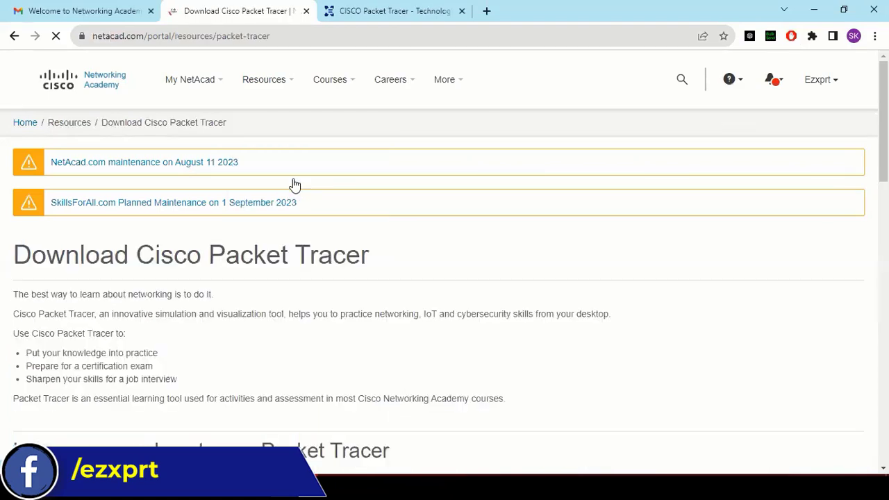
pyautogui.scroll(-5, 237, 223)
pyautogui.scroll(-2, 235, 223)
pyautogui.scroll(-5, 229, 229)
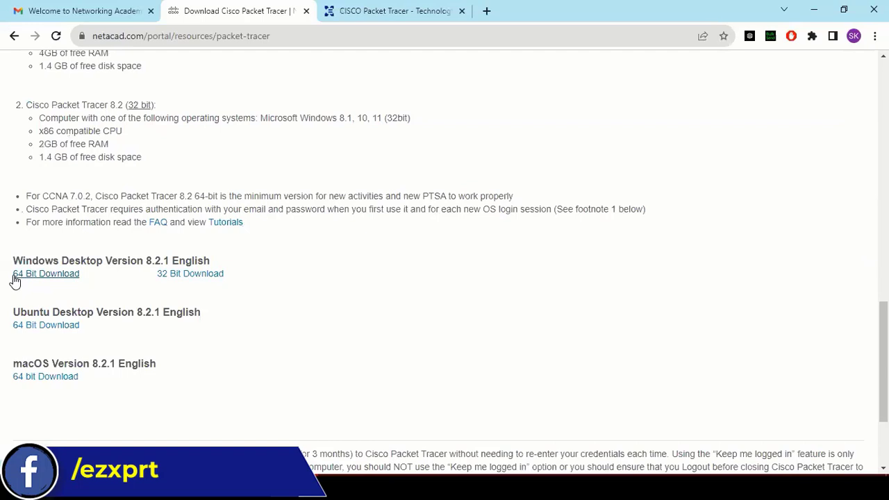
# - Highlight the Windows, Ubuntu and macOS 8.2.1 download headings, then scroll back up
pyautogui.moveTo(51, 256); pyautogui.dragTo(104, 262)
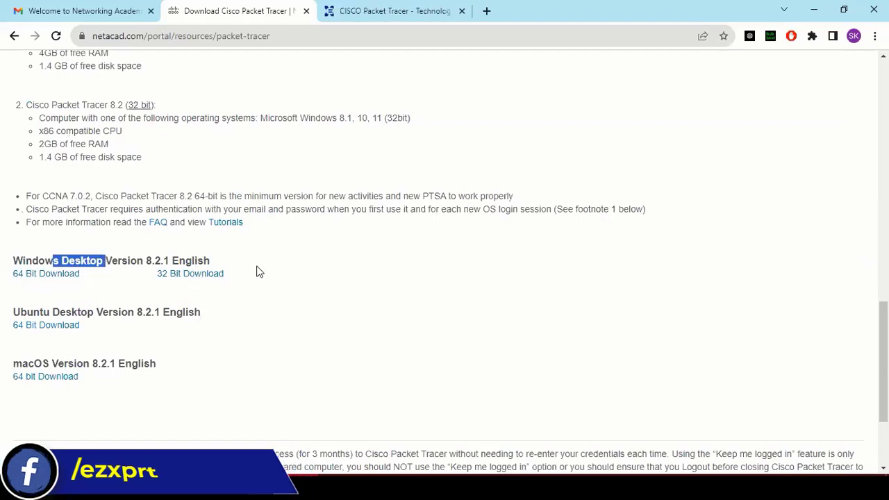
pyautogui.moveTo(210, 262); pyautogui.dragTo(137, 262)
pyautogui.moveTo(13, 313); pyautogui.dragTo(102, 313)
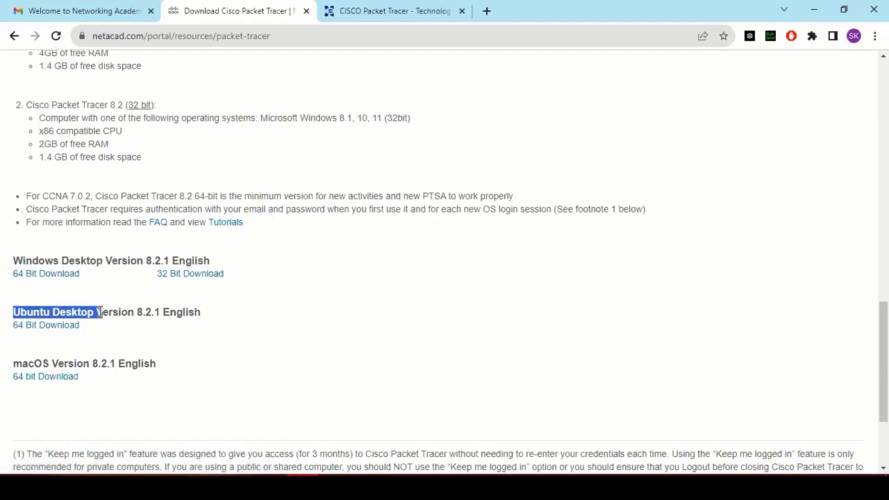
pyautogui.click(67, 365)
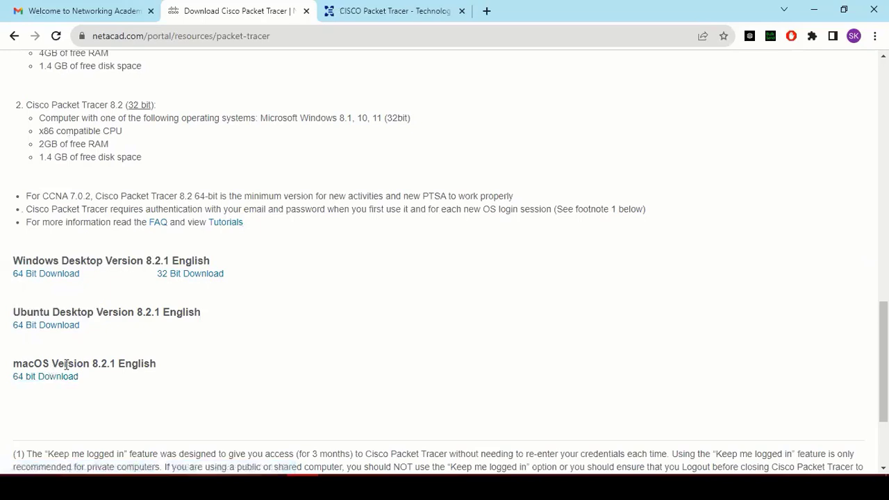
pyautogui.moveTo(104, 381); pyautogui.dragTo(27, 376)
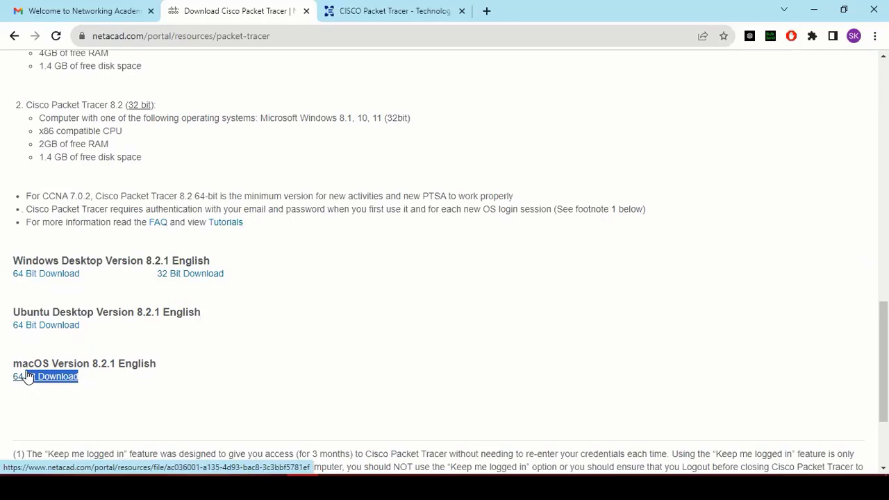
pyautogui.moveTo(28, 375); pyautogui.dragTo(28, 371)
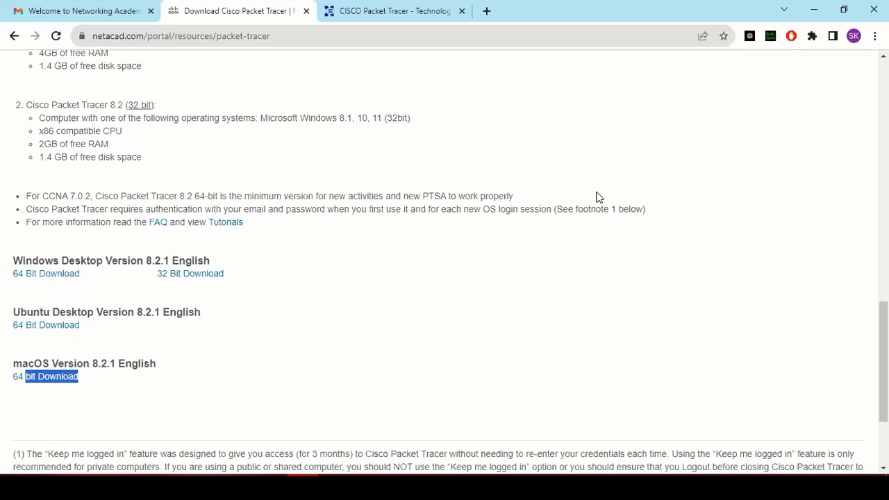
pyautogui.scroll(8, 597, 196)
pyautogui.moveTo(883, 209); pyautogui.dragTo(883, 129)
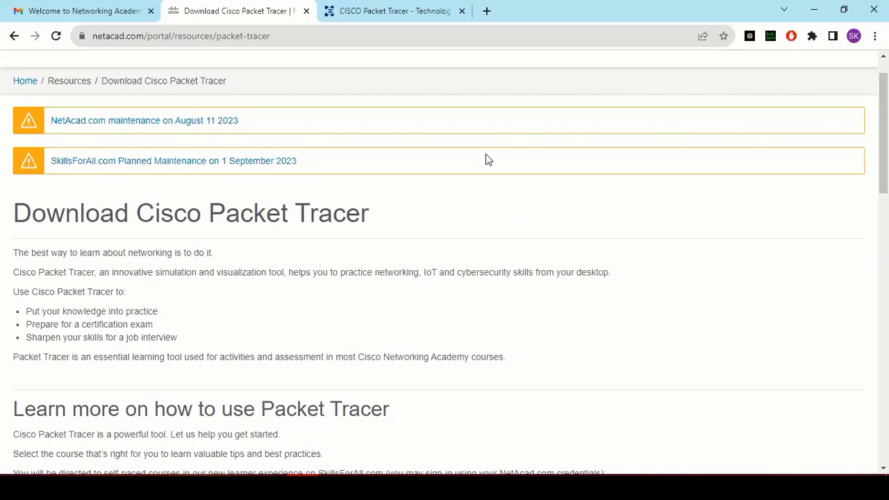
# - From the ezxprt Packet Tracer tab, follow the link to NetAcad's Introduction to Packet Tracer self-enroll page
pyautogui.click(374, 10)
pyautogui.moveTo(387, 36); pyautogui.dragTo(79, 37)
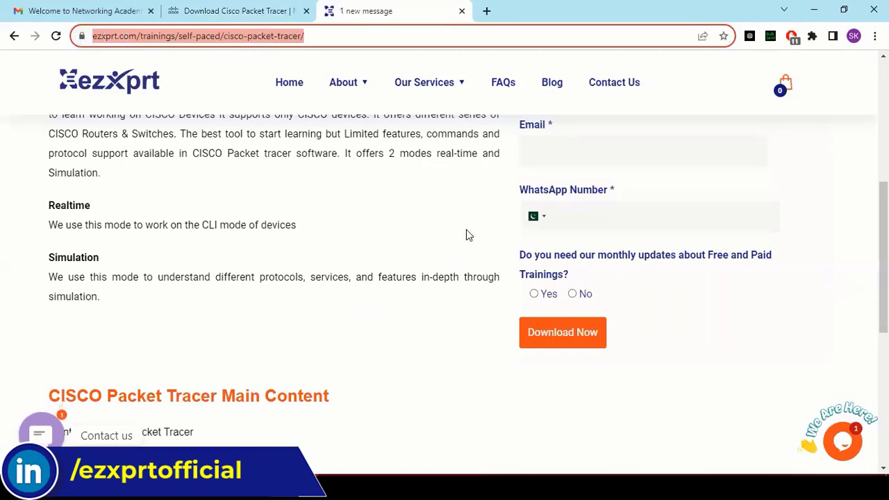
pyautogui.scroll(1, 615, 245)
pyautogui.scroll(1, 615, 245)
pyautogui.click(598, 221)
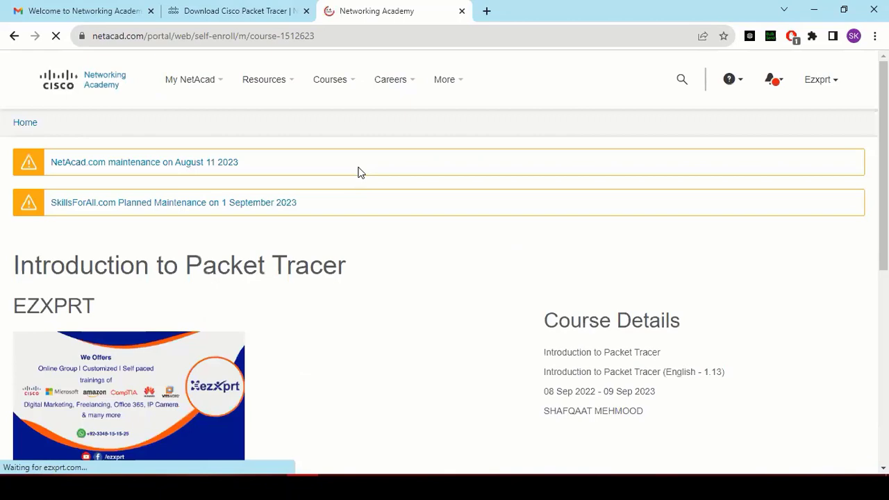
pyautogui.scroll(-3, 591, 260)
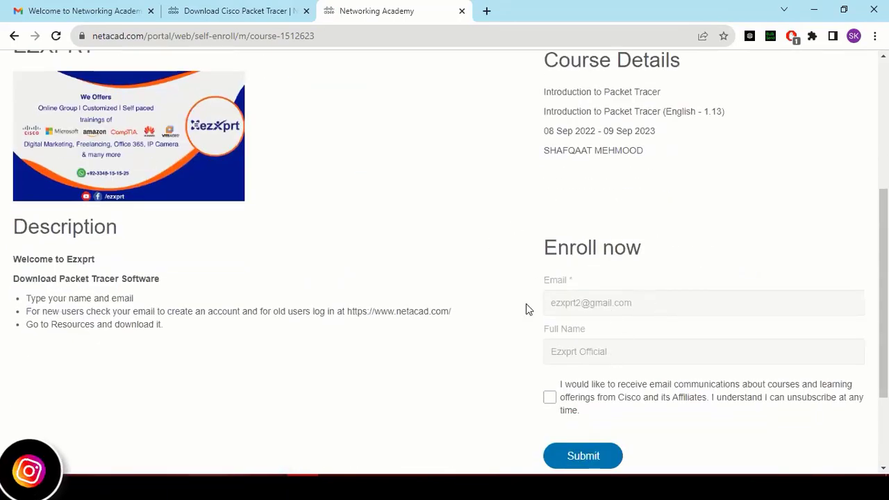
pyautogui.scroll(-2, 584, 344)
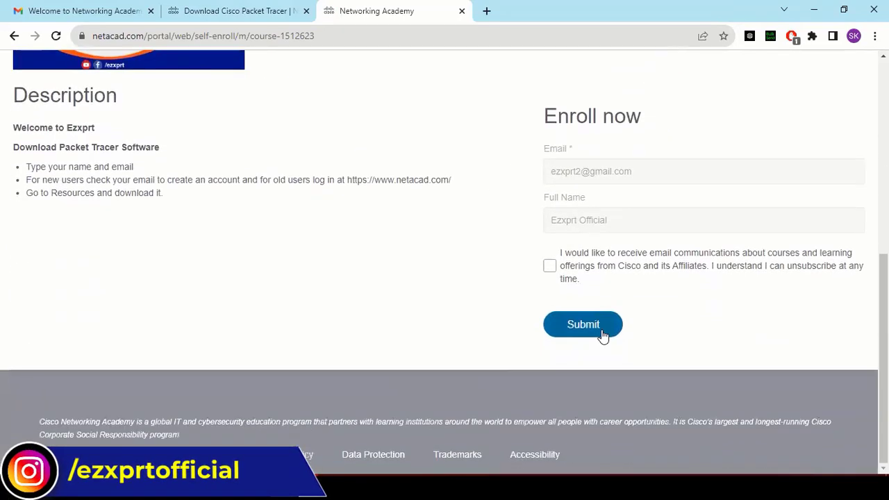
# - Copy the self-enrollment page's web address from the address bar
pyautogui.click(329, 35)
pyautogui.hotkey('ctrl', 'a')
pyautogui.rightClick(173, 36)
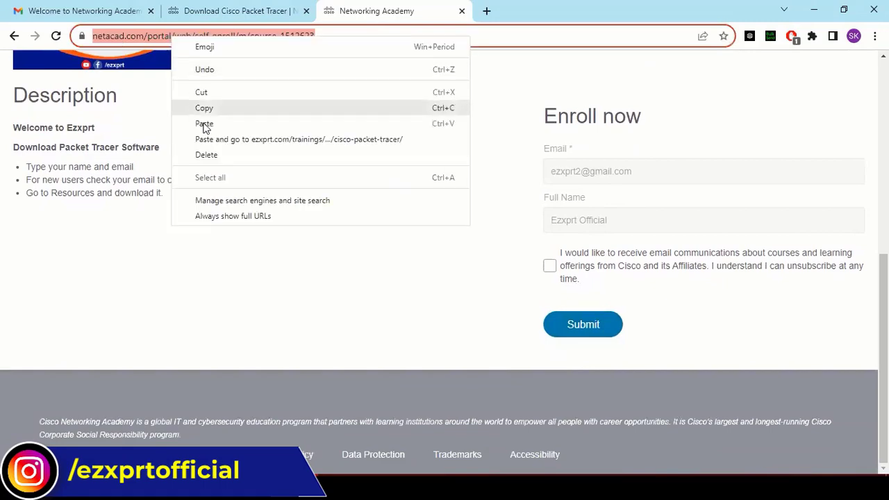
pyautogui.click(222, 108)
pyautogui.click(875, 35)
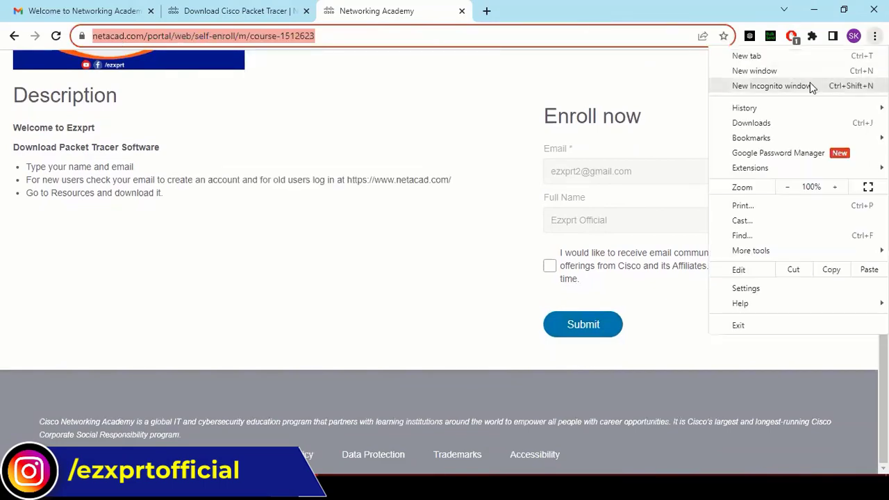
# - Load the copied enrollment page address in a new incognito window
pyautogui.click(738, 83)
pyautogui.rightClick(592, 36)
pyautogui.click(624, 121)
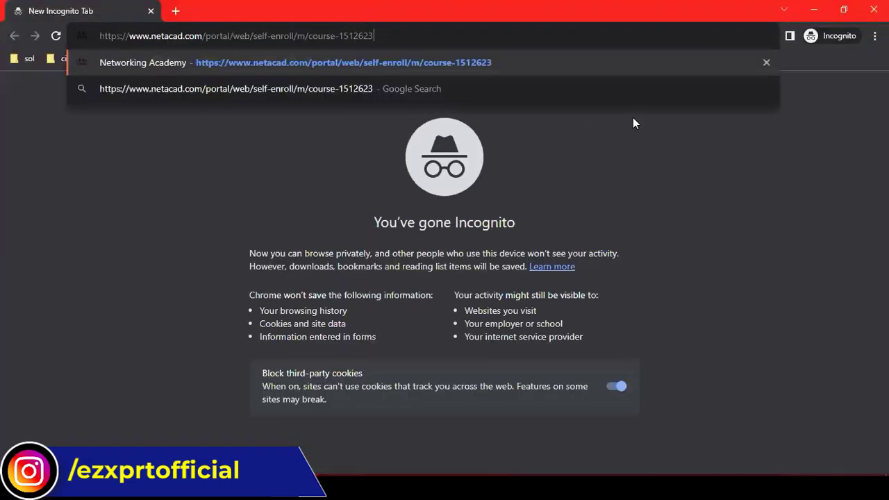
pyautogui.press('Return')
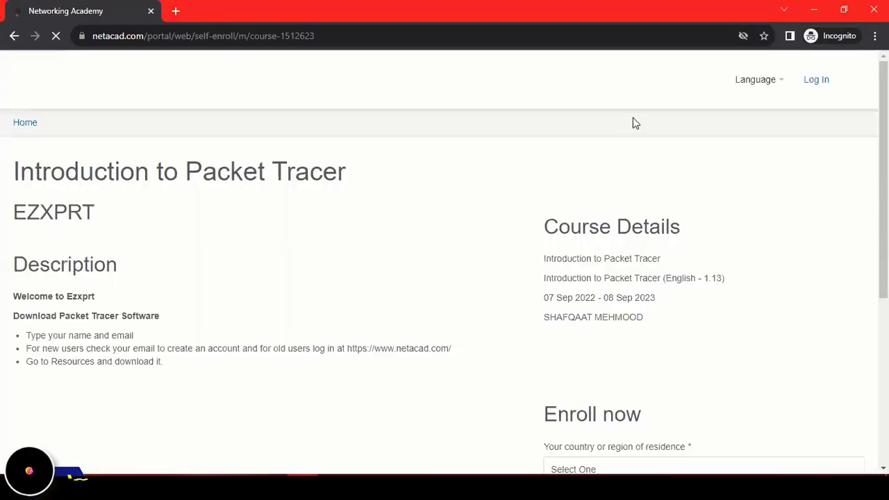
# - Set residence country to Pakistan and birth date to January 2000, then continue to account details
pyautogui.scroll(-4, 727, 278)
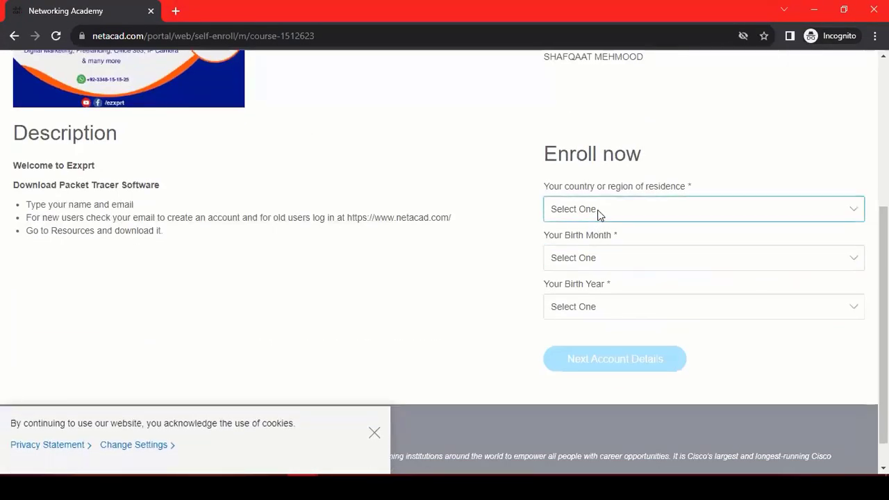
pyautogui.click(618, 212)
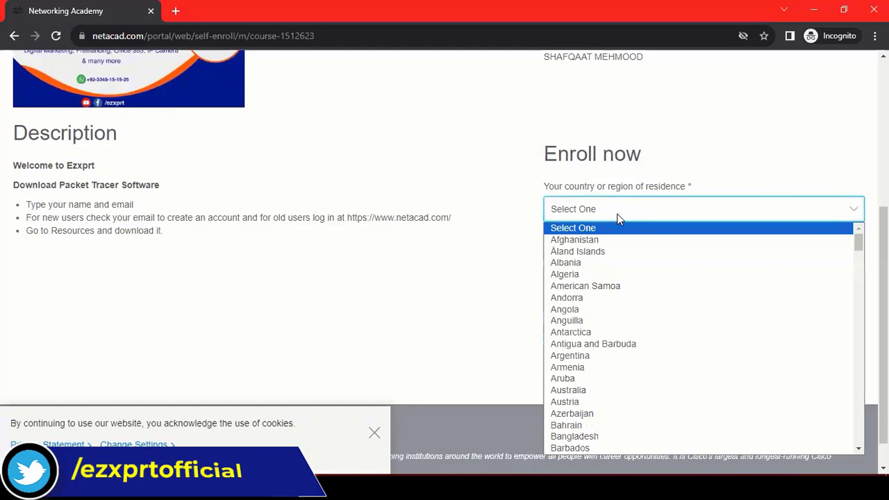
pyautogui.write('pak')
pyautogui.click(580, 450)
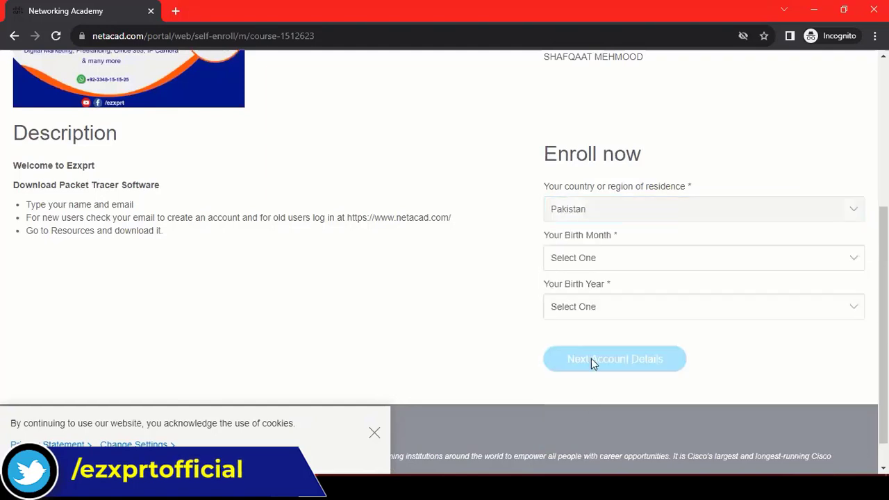
pyautogui.click(602, 258)
pyautogui.click(612, 288)
pyautogui.click(603, 312)
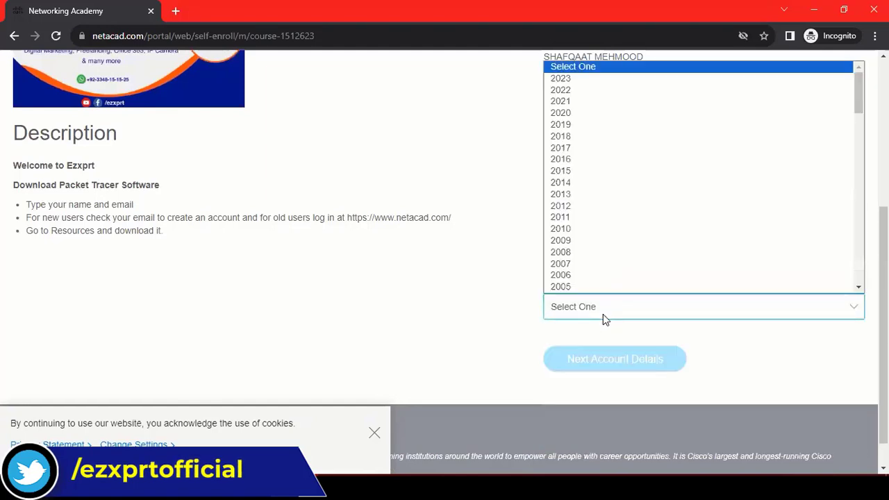
pyautogui.click(602, 314)
pyautogui.scroll(-2, 594, 240)
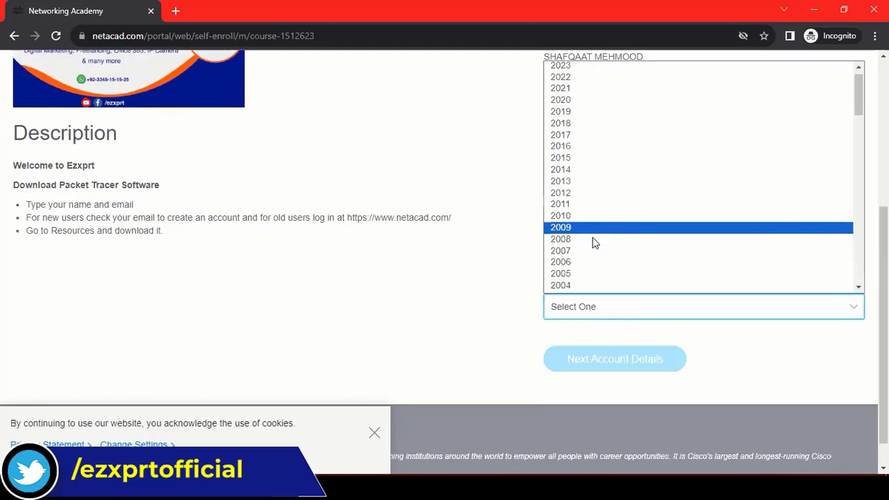
pyautogui.click(592, 211)
pyautogui.click(621, 358)
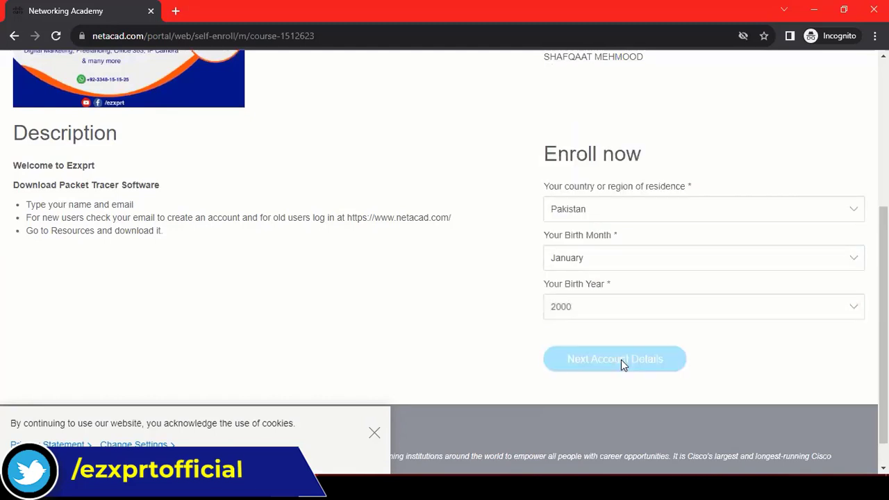
# - Look over the name and email fields and select the captcha question text
pyautogui.click(589, 212)
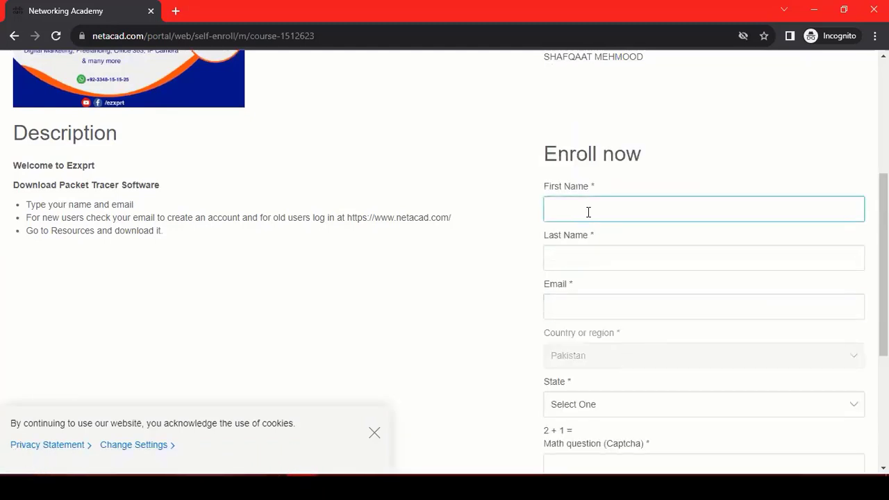
pyautogui.click(570, 256)
pyautogui.click(570, 321)
pyautogui.scroll(-2, 569, 319)
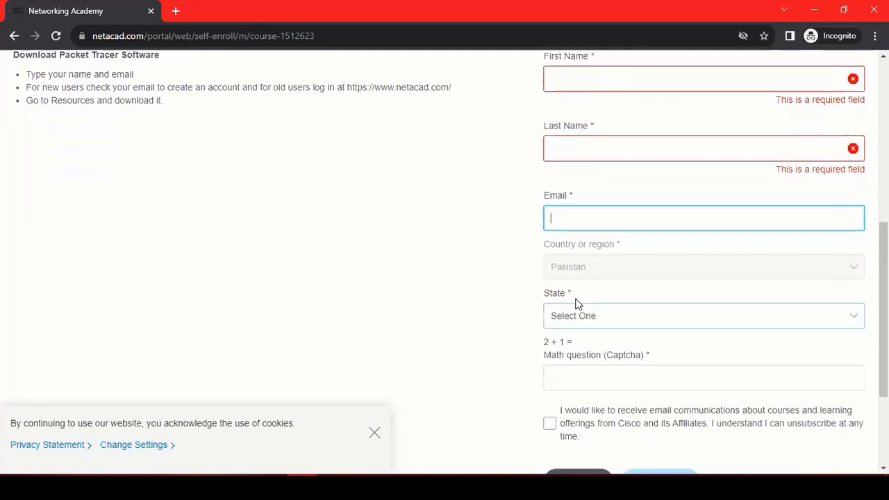
pyautogui.scroll(-1, 605, 318)
pyautogui.tripleClick(604, 317)
pyautogui.moveTo(605, 316); pyautogui.dragTo(611, 228)
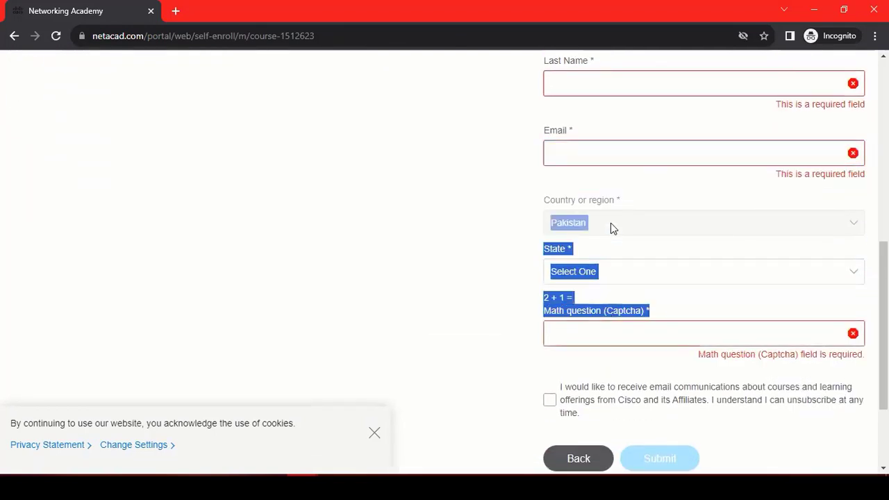
pyautogui.scroll(3, 609, 211)
# - Autofill the saved first and last name and enter the email address
pyautogui.click(610, 211)
pyautogui.click(623, 243)
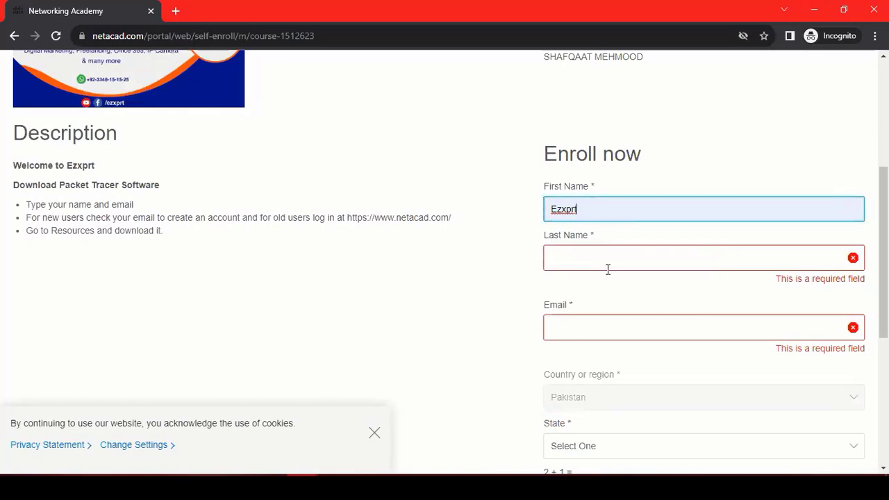
pyautogui.click(608, 267)
pyautogui.click(634, 315)
pyautogui.click(580, 307)
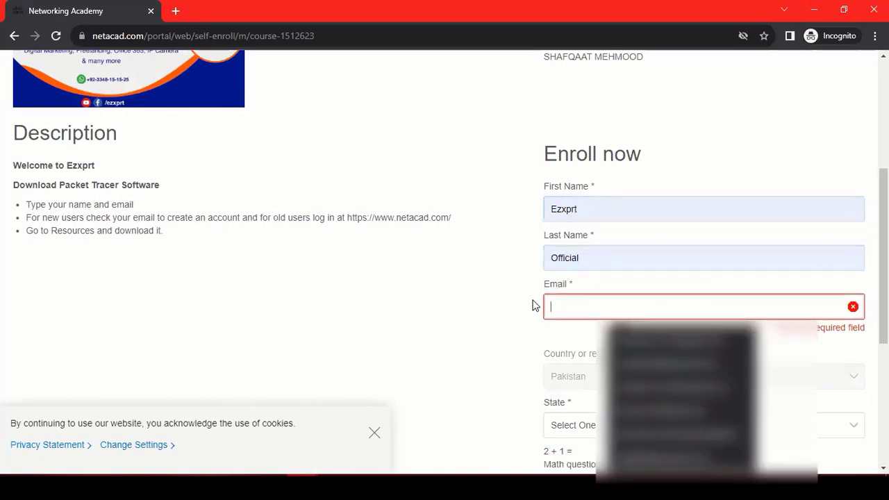
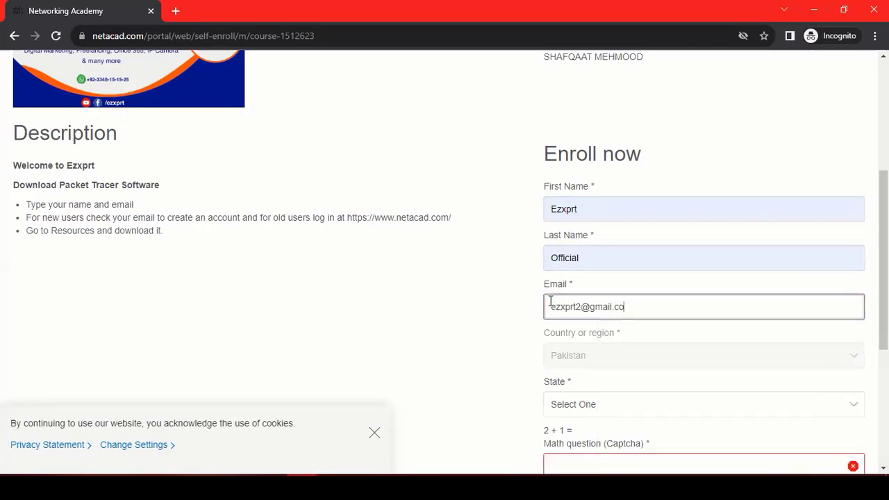
# - Choose Islamabad Capital Territory, answer captcha 3, opt in to course emails, and submit
pyautogui.scroll(-2, 549, 303)
pyautogui.click(581, 277)
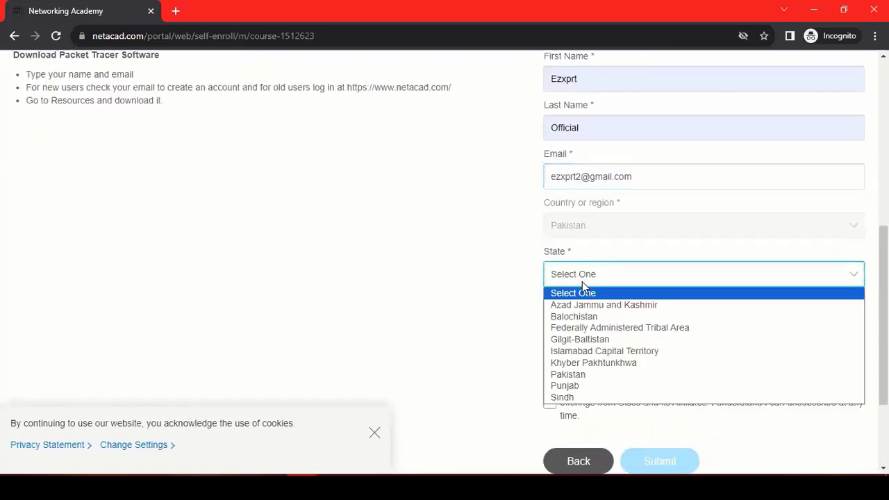
pyautogui.click(595, 350)
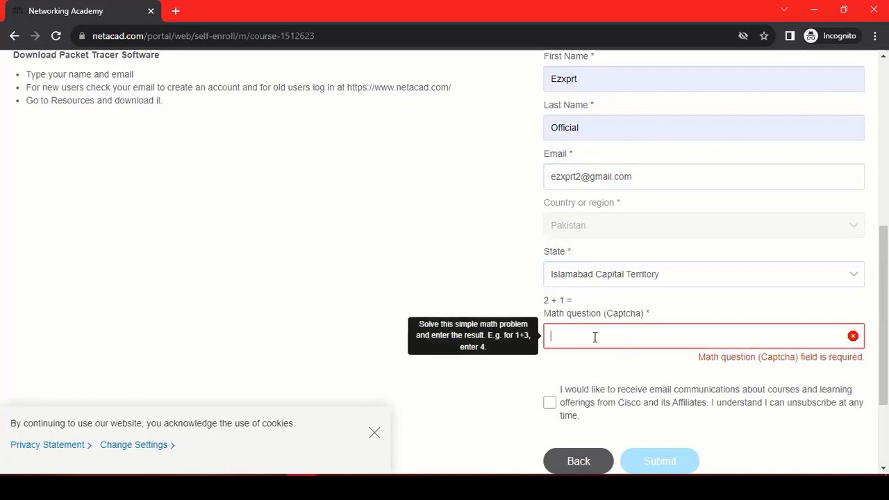
pyautogui.write('3')
pyautogui.click(555, 391)
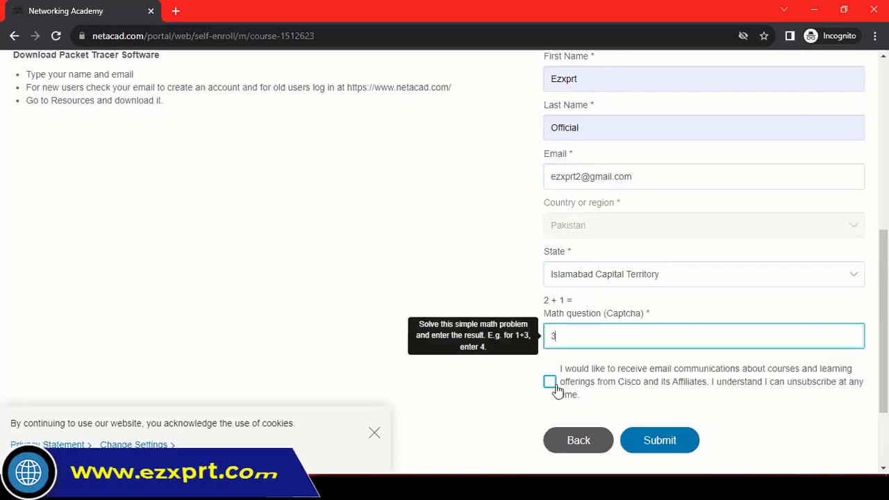
pyautogui.click(656, 443)
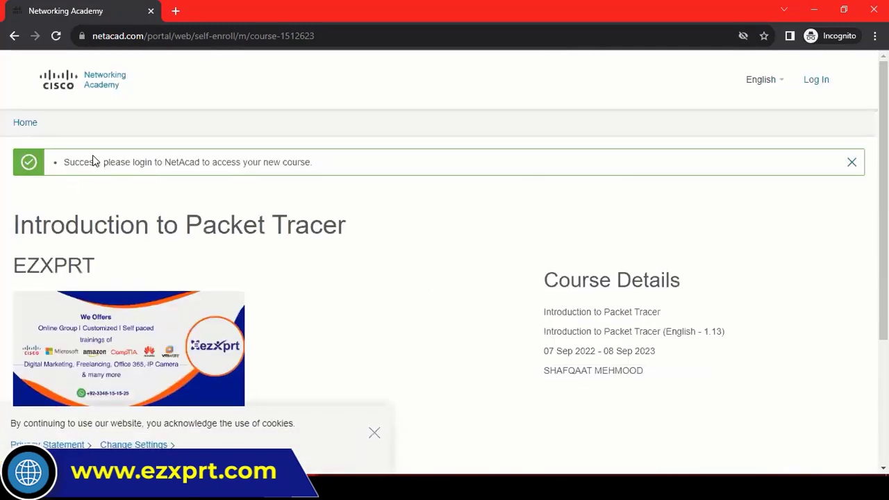
# - Highlight part of the success message, then visit the NetAcad home page in the regular window
pyautogui.moveTo(94, 162); pyautogui.dragTo(274, 162)
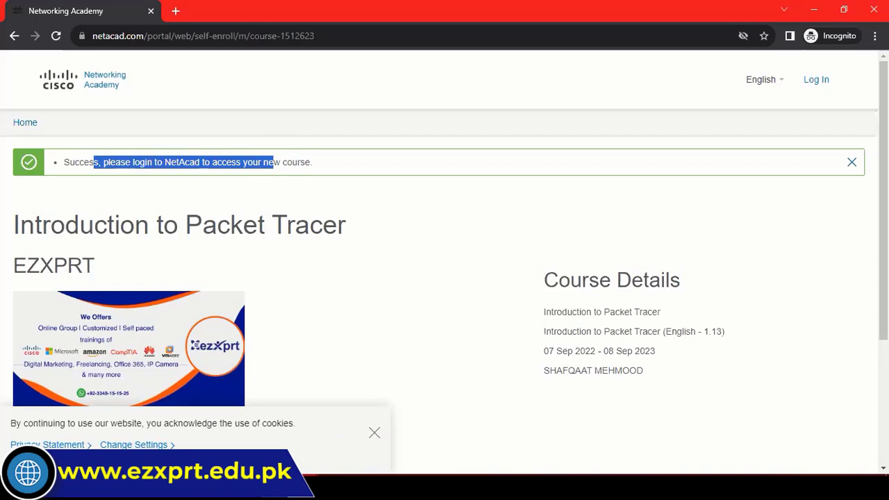
pyautogui.click(254, 408)
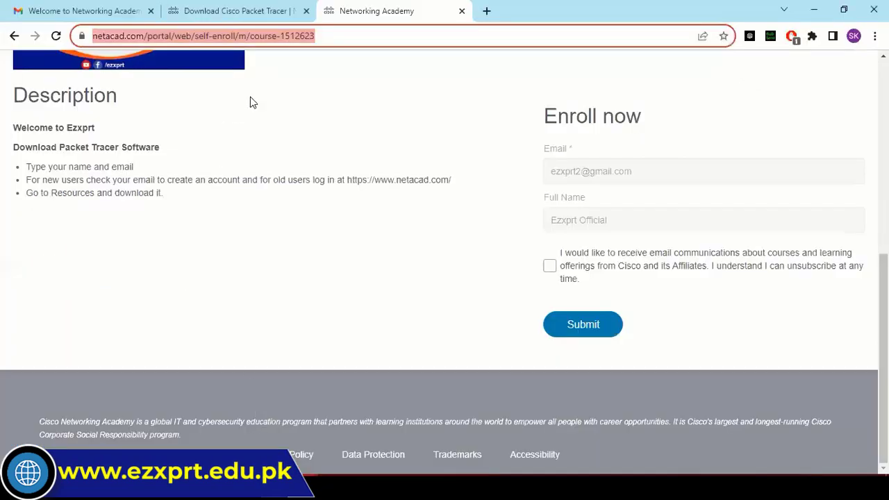
pyautogui.click(189, 12)
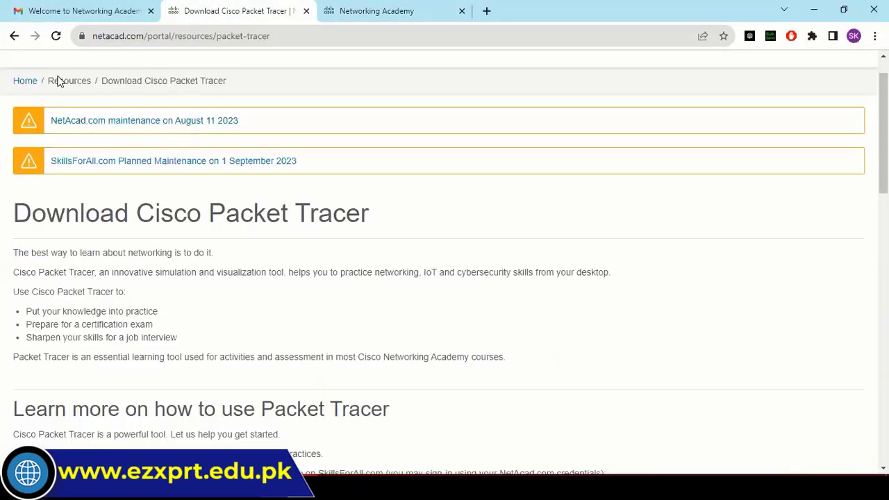
pyautogui.click(30, 81)
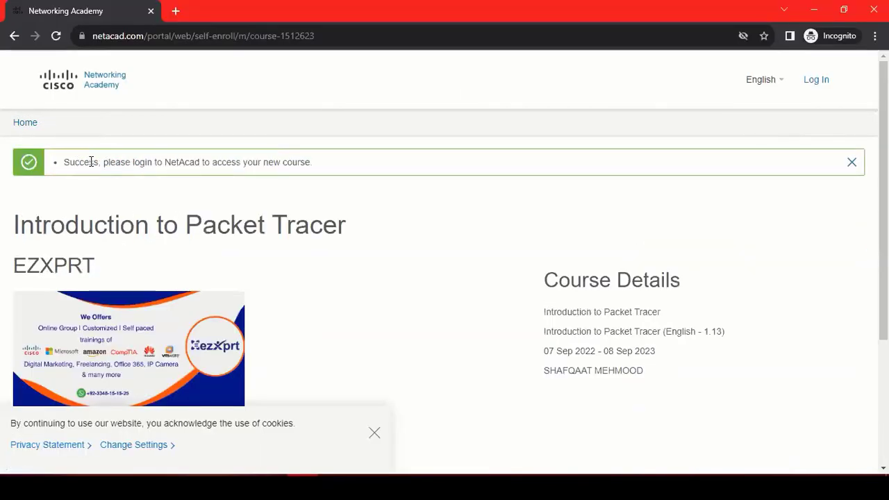
# - Select the entire 'Success, please login…' line in the green banner
pyautogui.moveTo(91, 162); pyautogui.dragTo(333, 167)
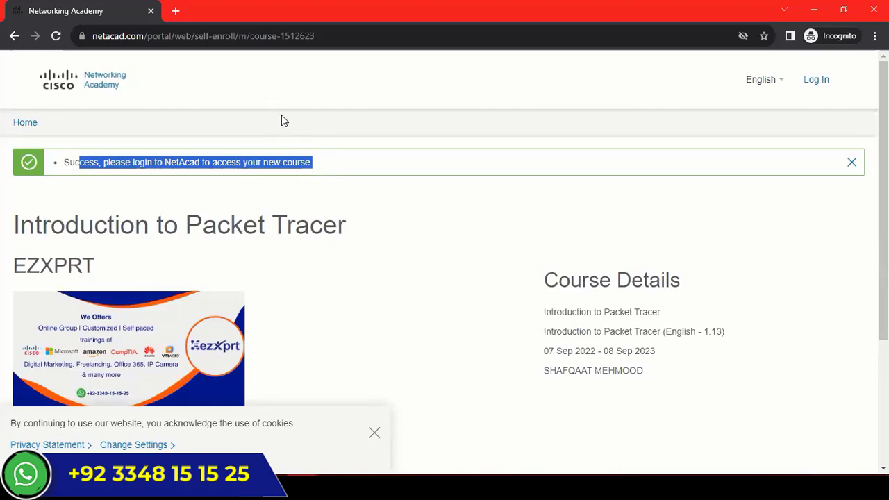
pyautogui.scroll(-1, 331, 250)
pyautogui.moveTo(61, 96)
pyautogui.mouseDown()
pyautogui.moveTo(294, 96)
pyautogui.moveTo(302, 105)
pyautogui.mouseUp()
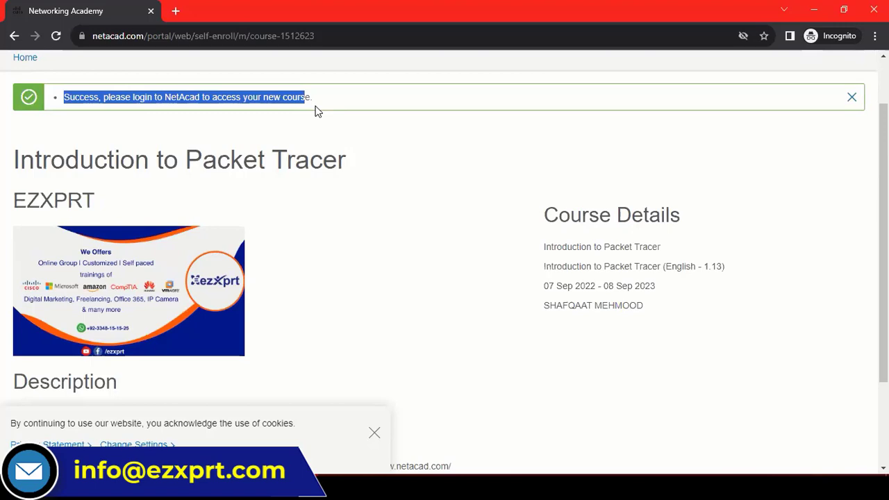
pyautogui.moveTo(334, 99); pyautogui.dragTo(59, 105)
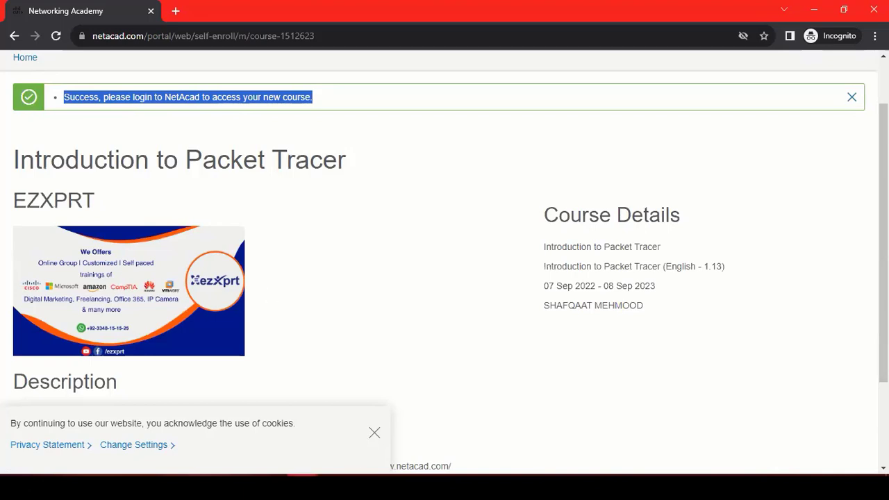
# - Switch to the regular Chrome window showing the I'm Learning in-progress courses
pyautogui.click(259, 436)
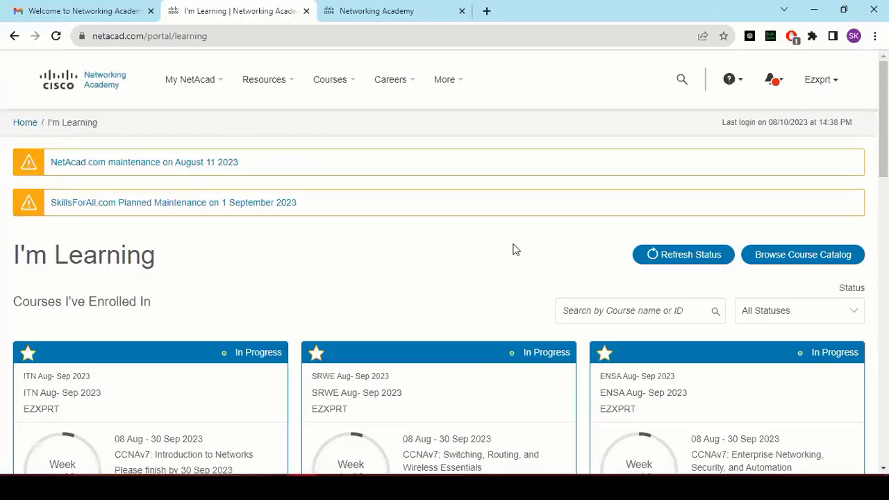